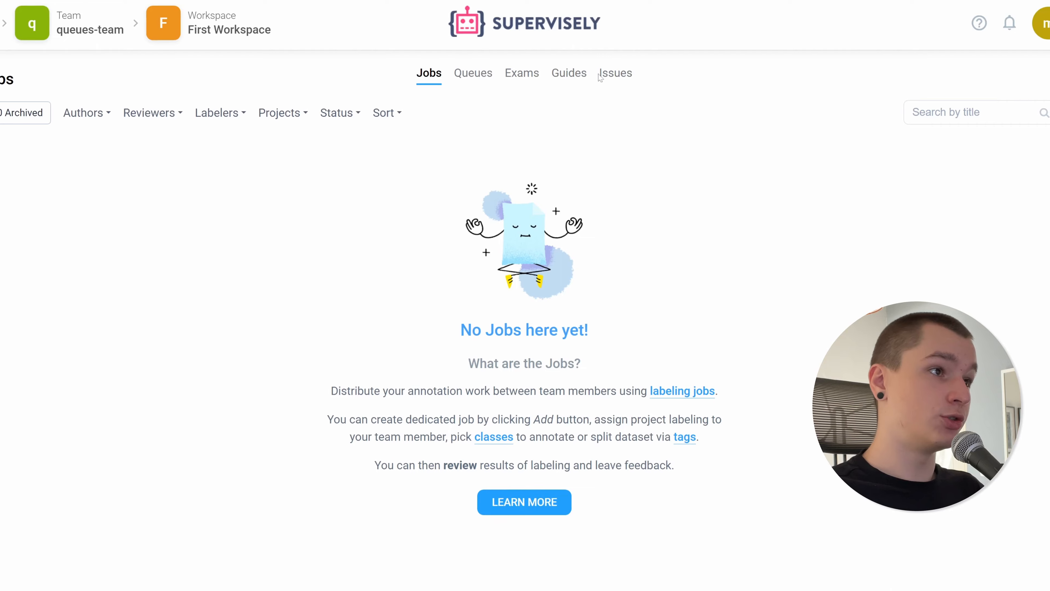
Start creating a new labeling queue and set reviewer_1 as its only reviewer
left_click(482, 64)
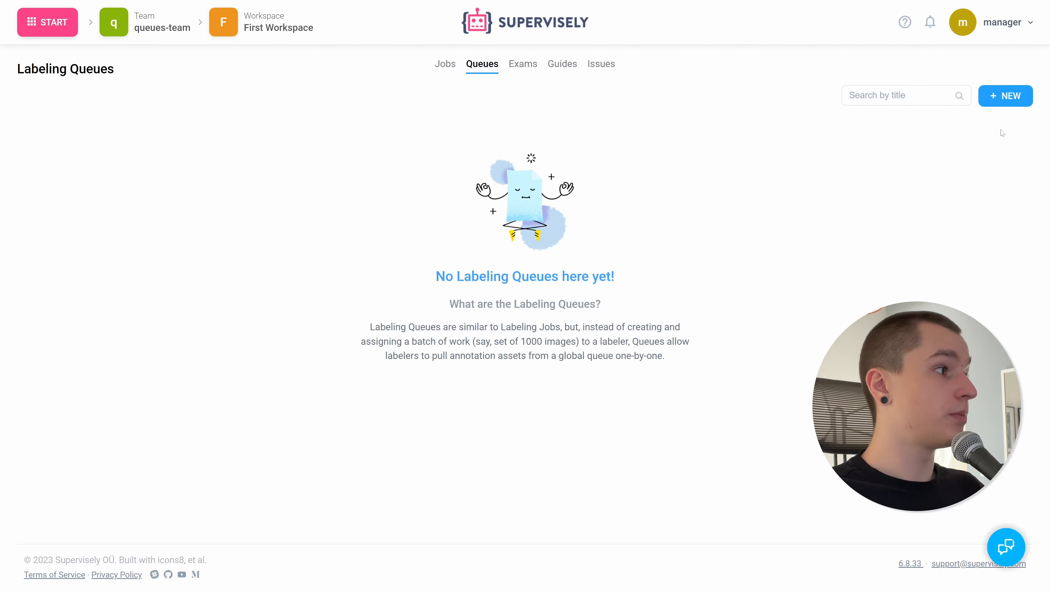
left_click(1008, 97)
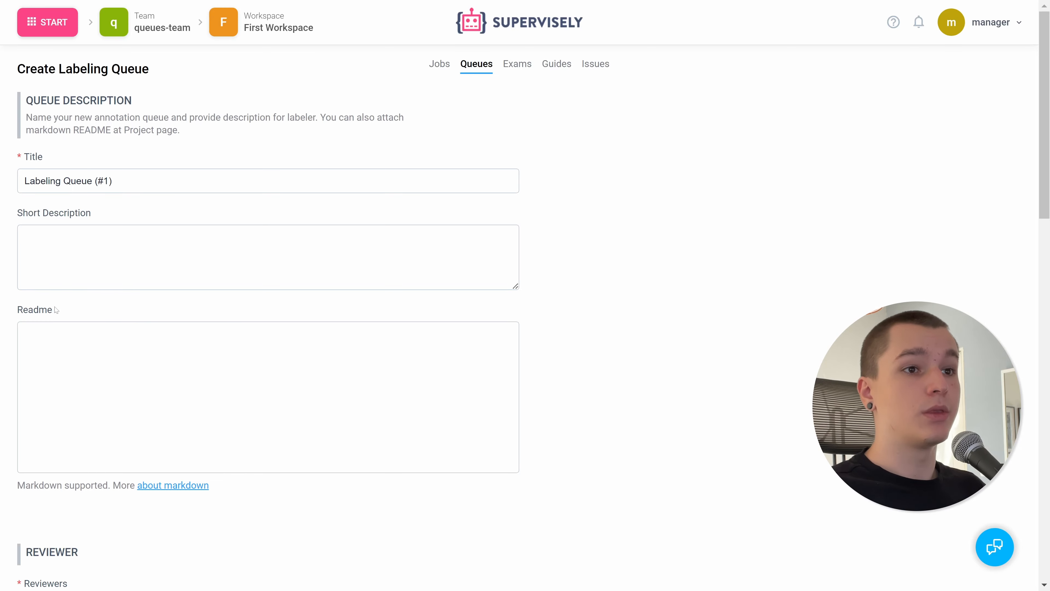
scroll(54, 310, "down", 10)
scroll(137, 141, "down", 2)
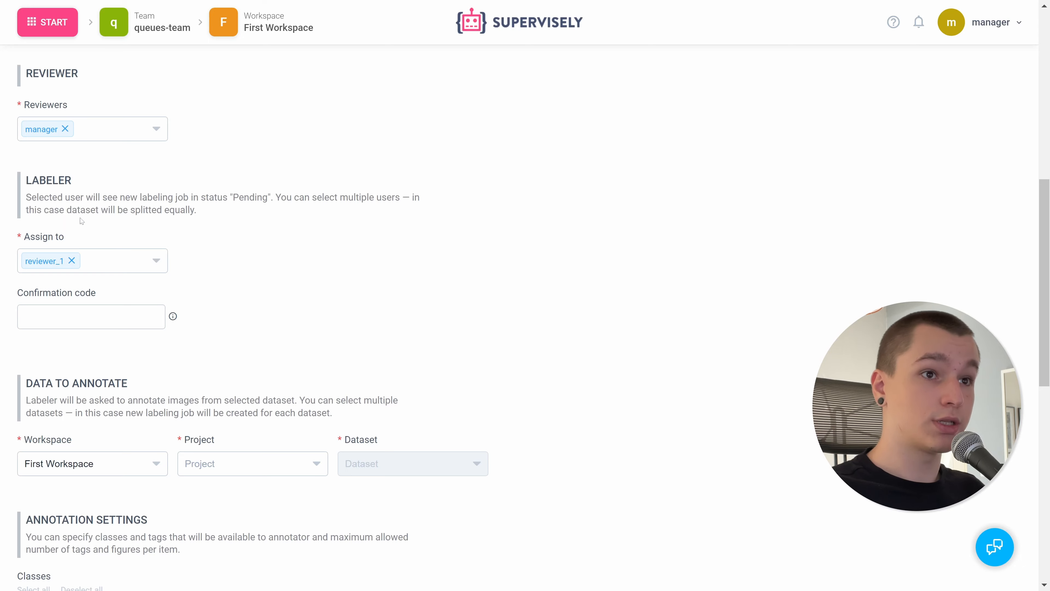
left_click(65, 129)
left_click(88, 130)
left_click(85, 162)
left_click(184, 234)
Replace the queue's assigned labeler with labeler_1 and labeler_2
left_click(71, 261)
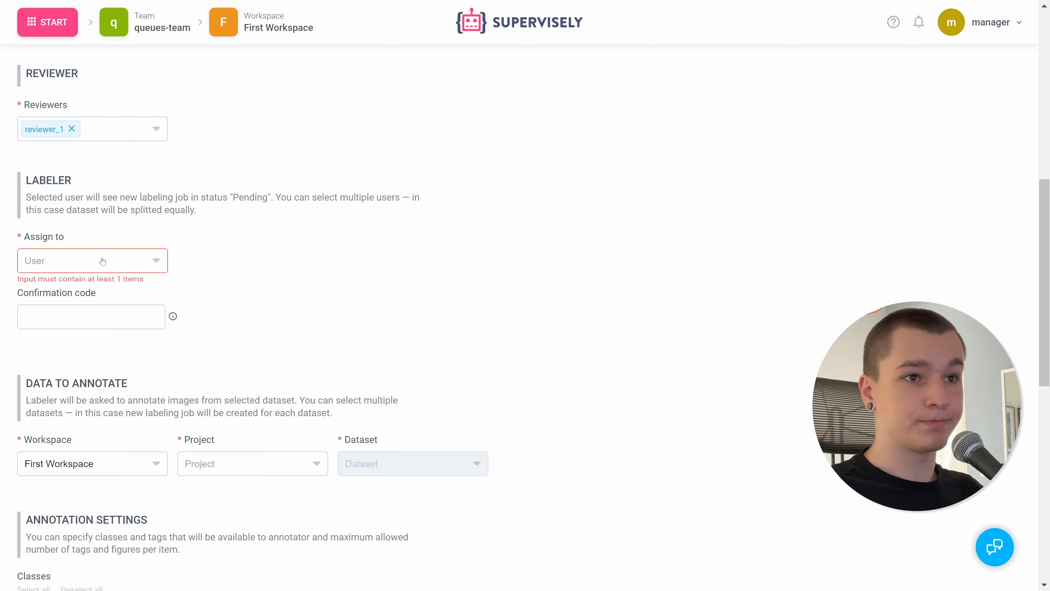
left_click(88, 260)
left_click(78, 346)
left_click(78, 367)
left_click(178, 337)
Choose the strawberry-dataset project and its validation dataset as the data to annotate
scroll(122, 349, "down", 3)
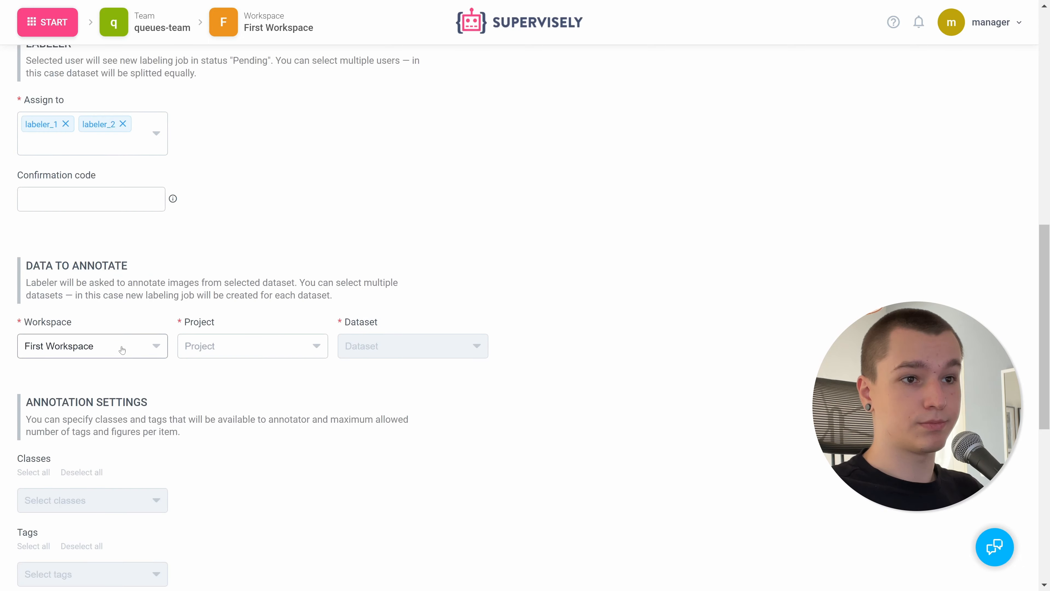
left_click(122, 278)
left_click(244, 279)
left_click(244, 310)
left_click(385, 280)
left_click(385, 333)
Check the tag and labeler figure-visibility options, keep "Only own (view, edit, remove)", and create the labeling queue
scroll(207, 303, "down", 6)
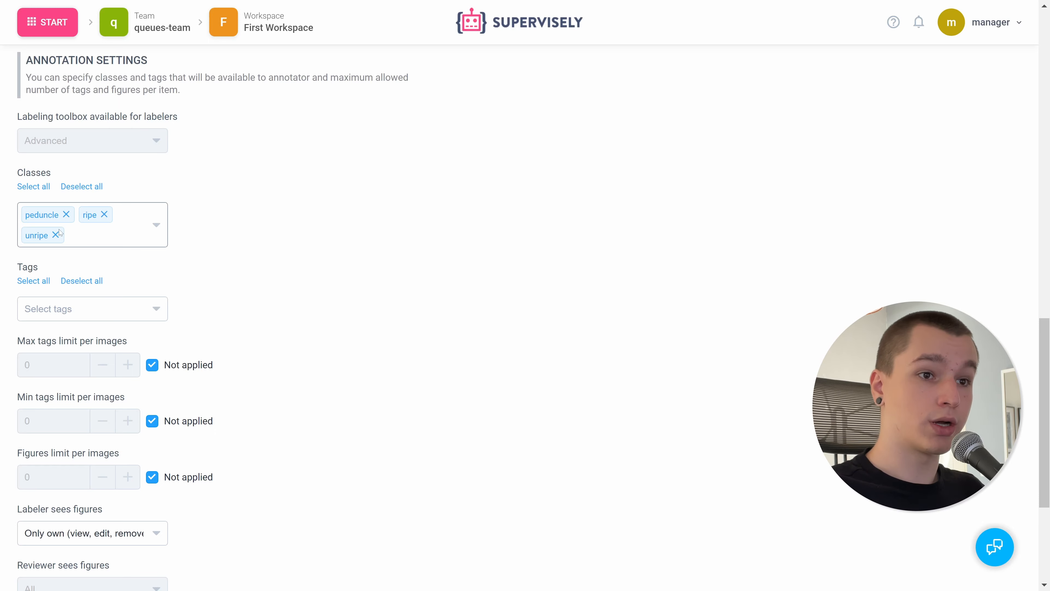
scroll(157, 254, "down", 5)
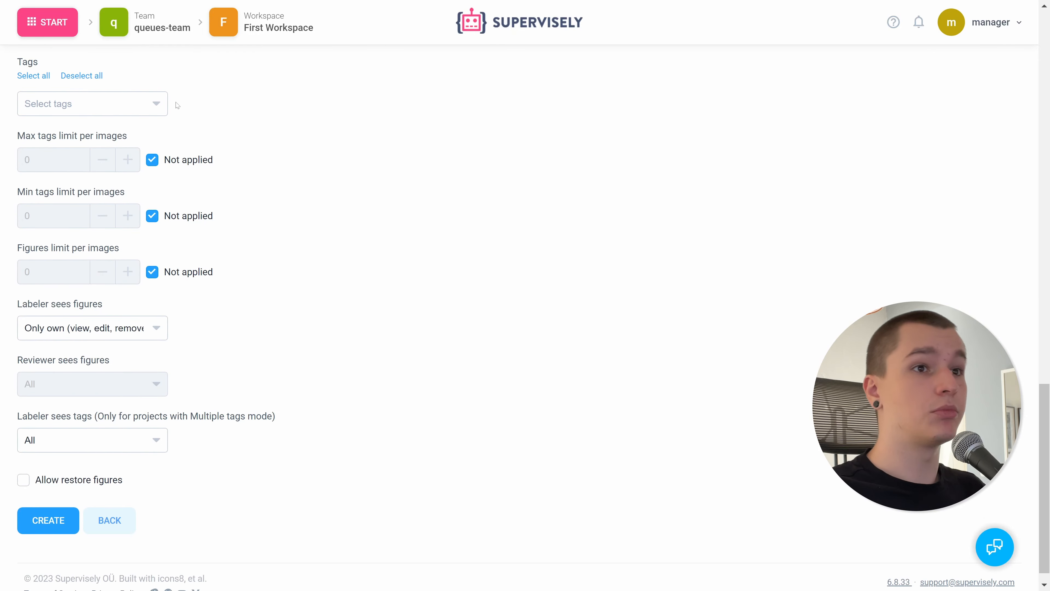
left_click(156, 104)
left_click(243, 121)
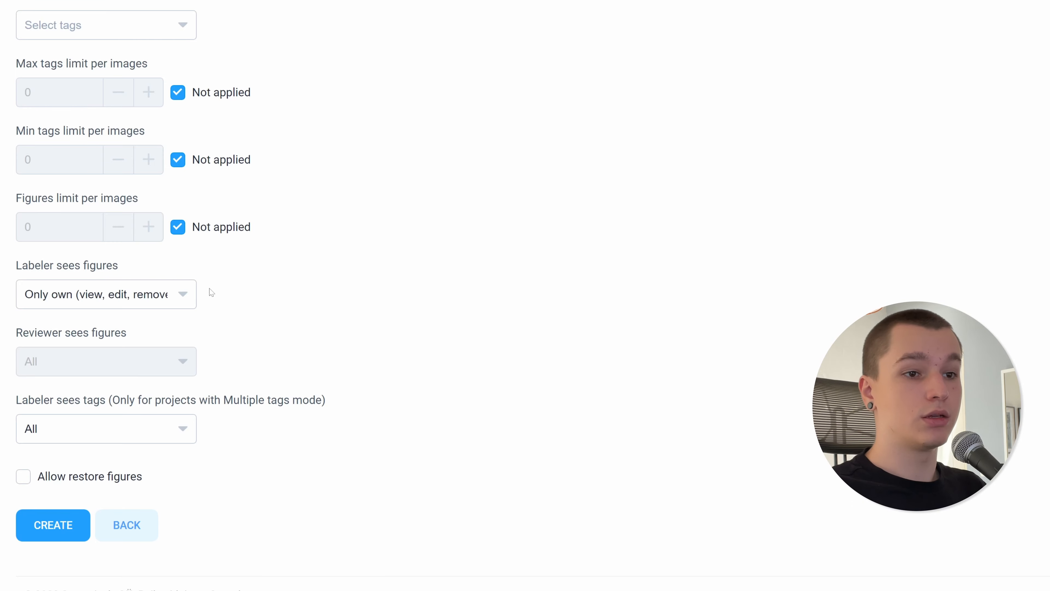
left_click(186, 297)
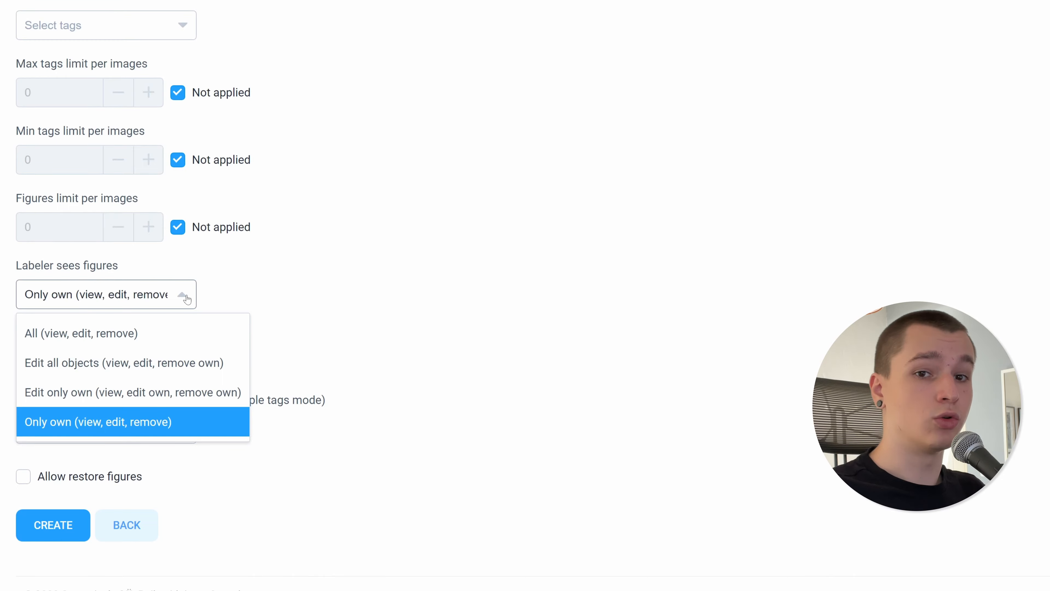
left_click(187, 299)
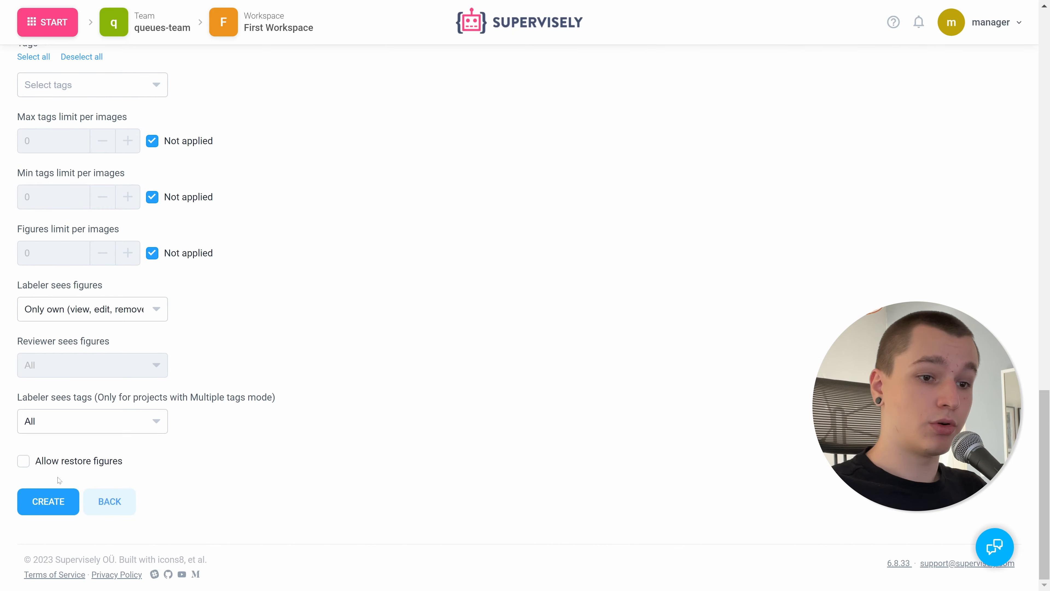
left_click(48, 501)
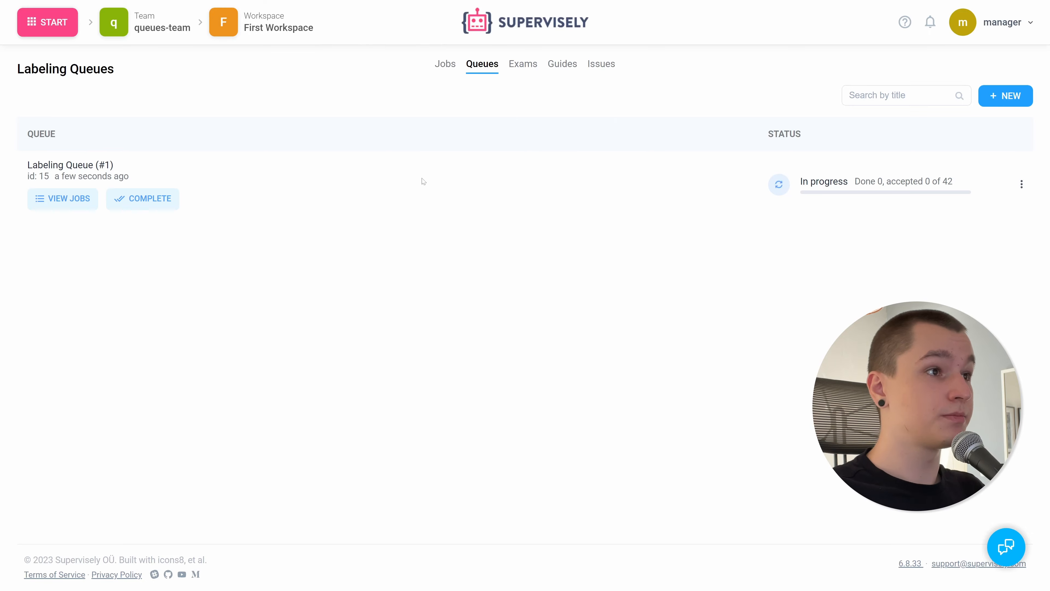
Go to the labeling jobs and start annotation of the pending Labeling Queue (#1) Annotation (#2) job
left_click(445, 64)
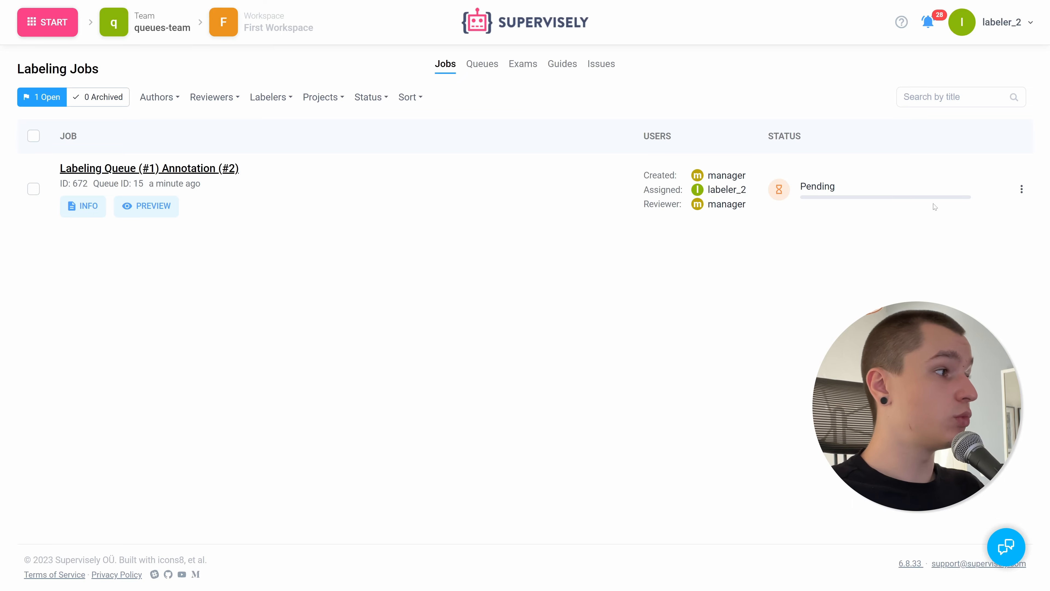
left_click(1021, 189)
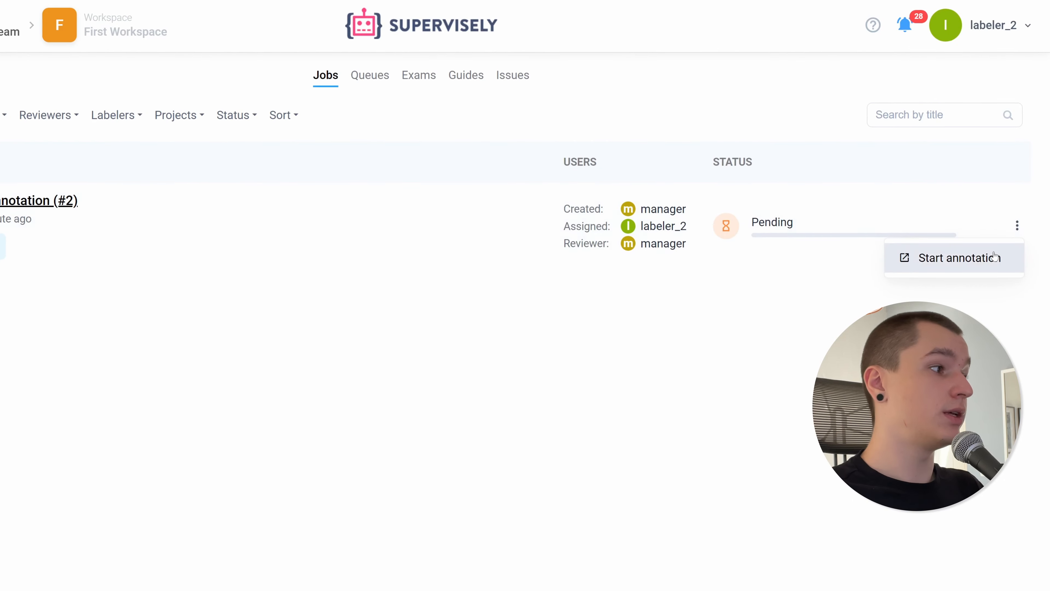
left_click(991, 263)
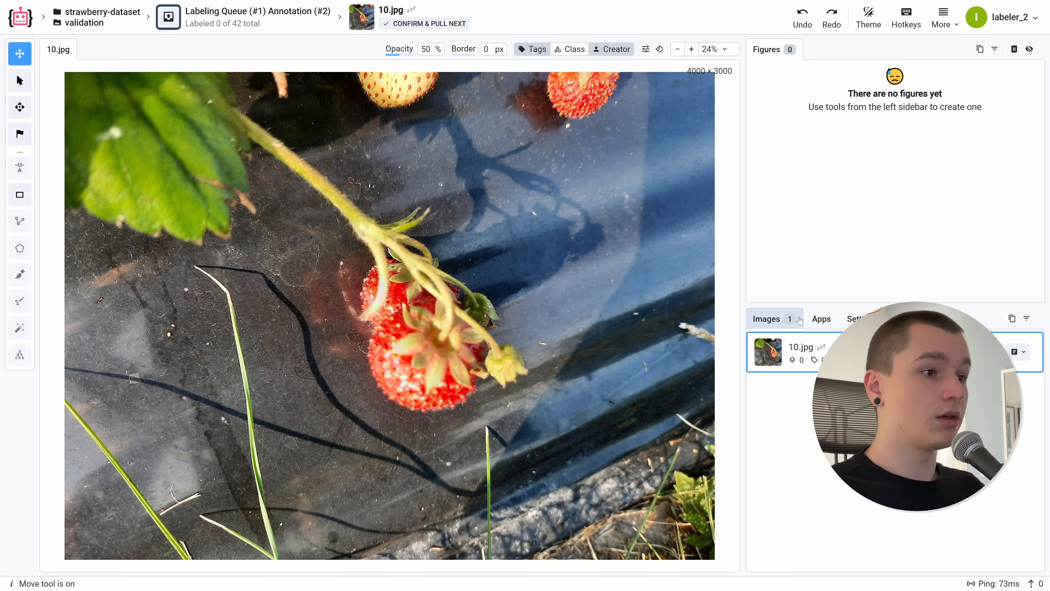
Select the Rectangle tool, and confirm 10.jpg to pull the next image from the queue
left_click(19, 194)
left_click(425, 23)
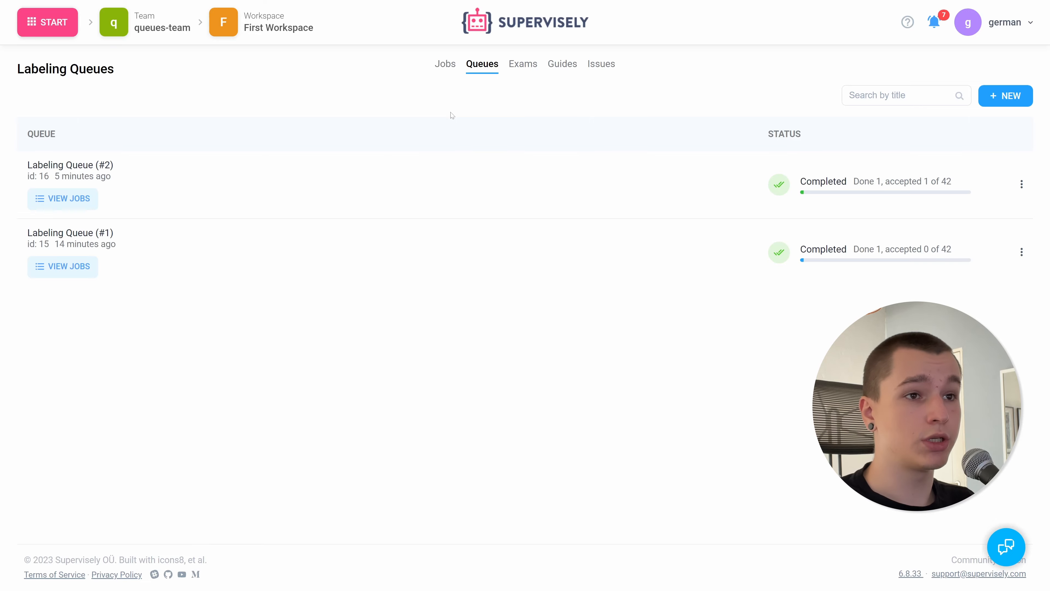
Open the jobs of Labeling Queue (#2) and view the info and stats of its Annotation (#2) job
left_click(91, 203)
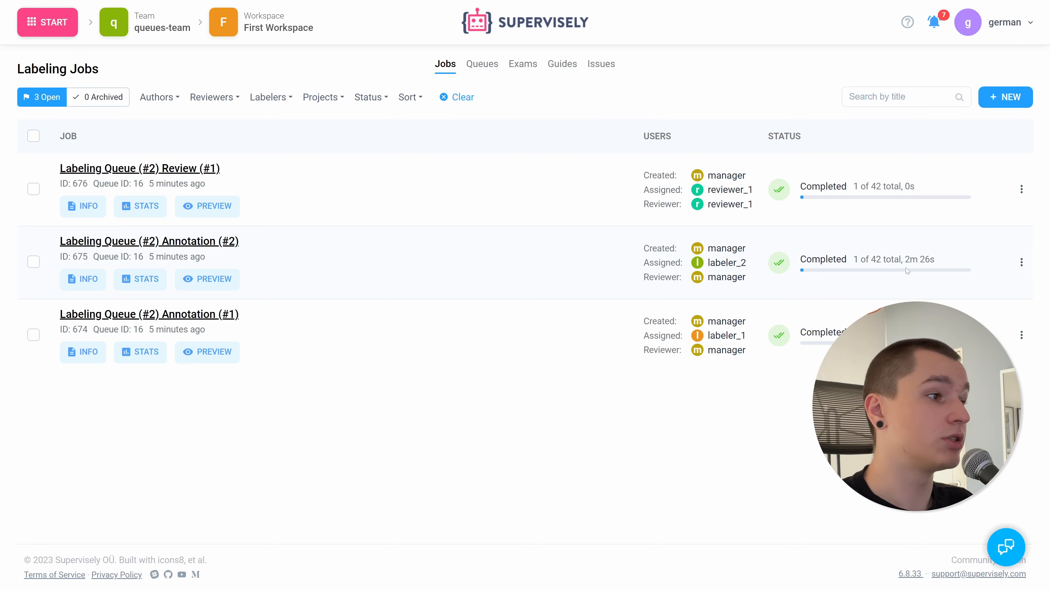
left_click(85, 278)
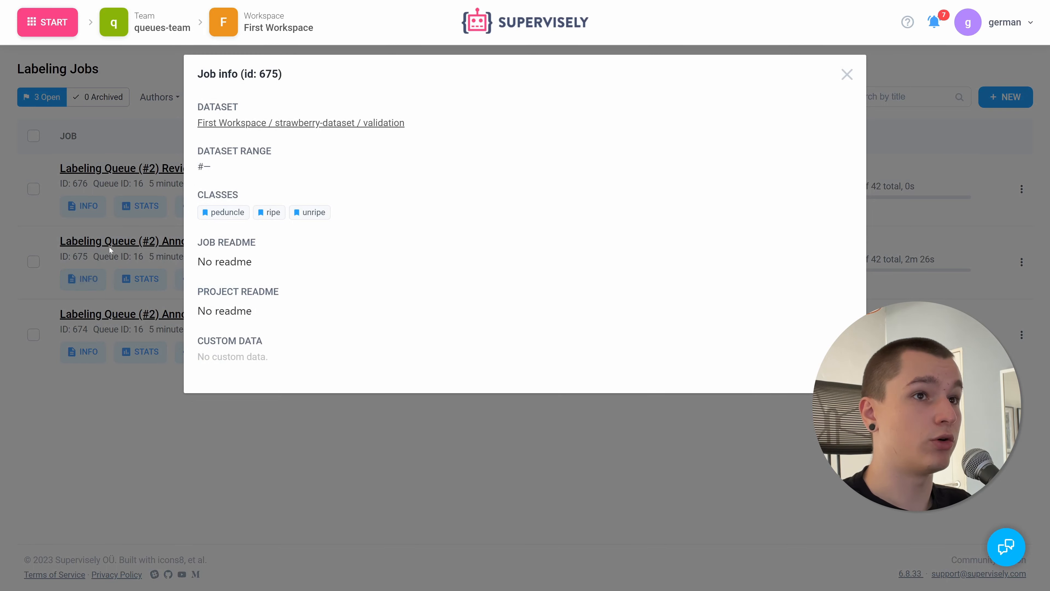
left_click(847, 74)
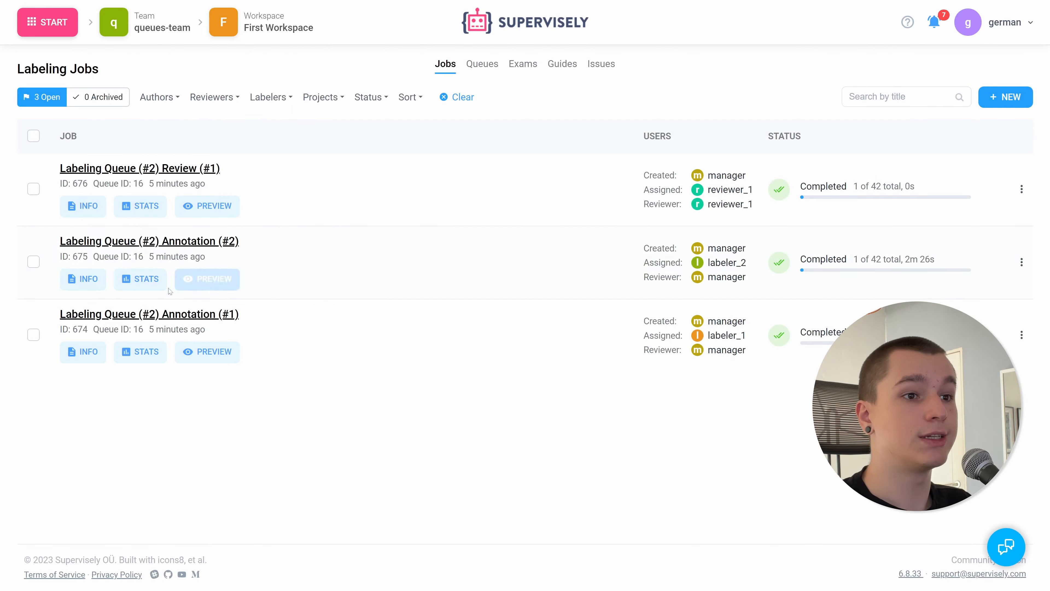
left_click(164, 280)
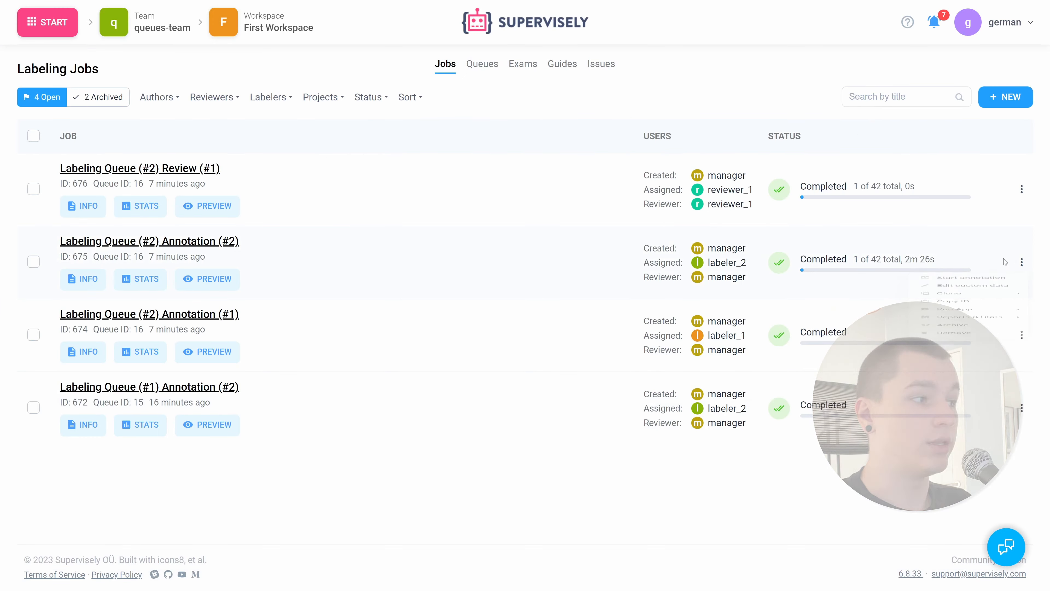
Examine the Run App export and Reports & Stats options available for the Labeling Queue (#2) Annotation (#2) job
left_click(1021, 261)
mouse_move(988, 387)
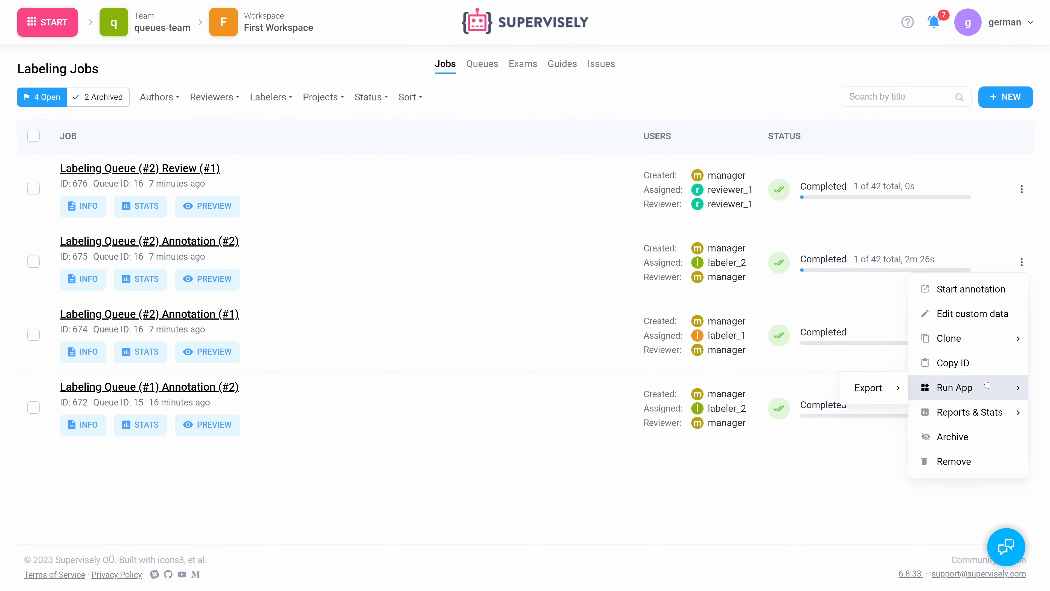
mouse_move(895, 385)
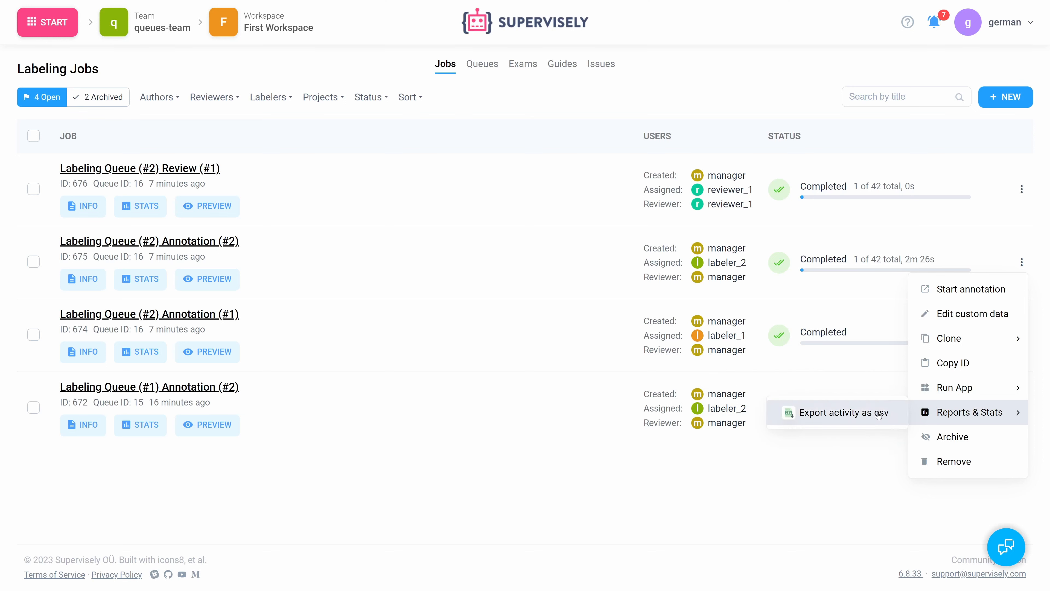
left_click(557, 271)
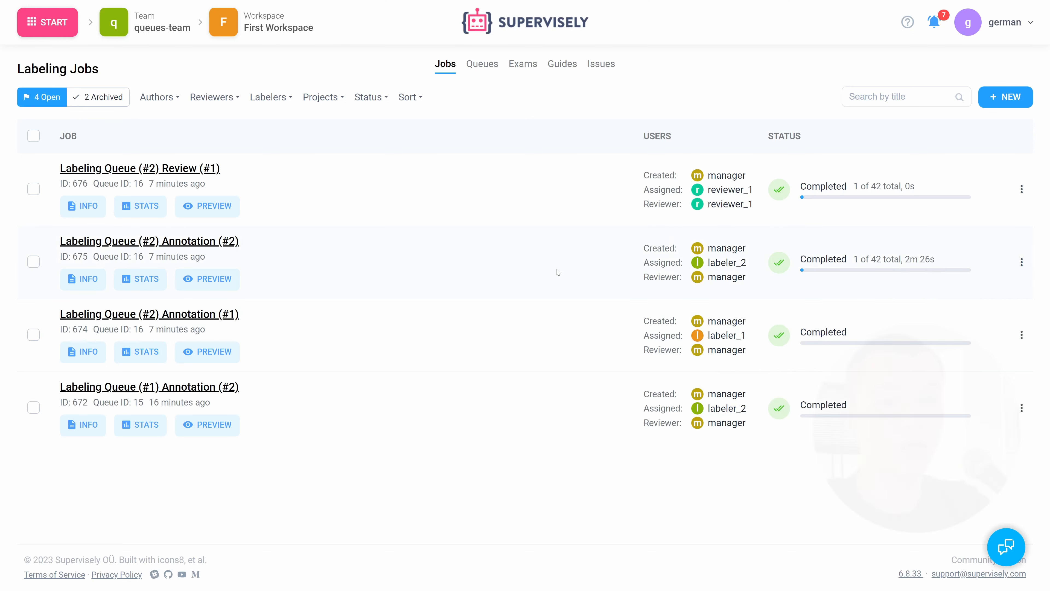